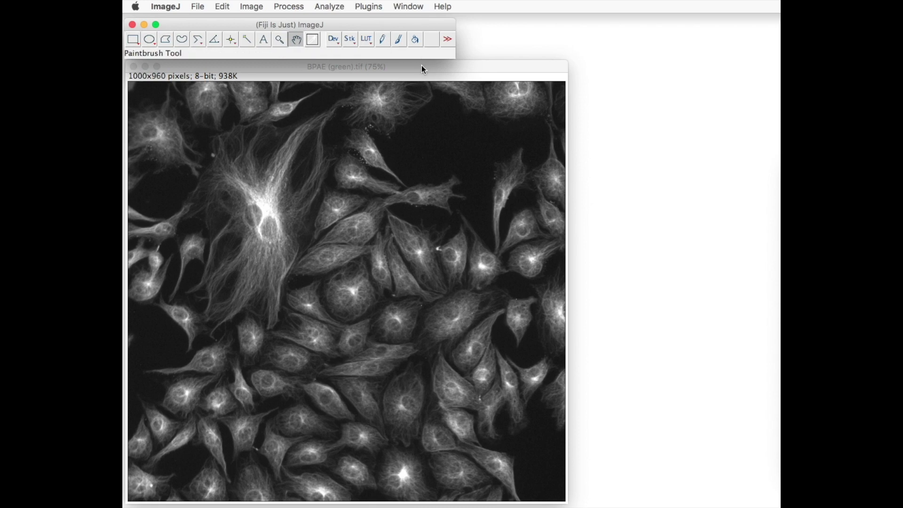
Zoom the BPAE green fluorescence image out to 50% and open the Image menu.
key("minus")
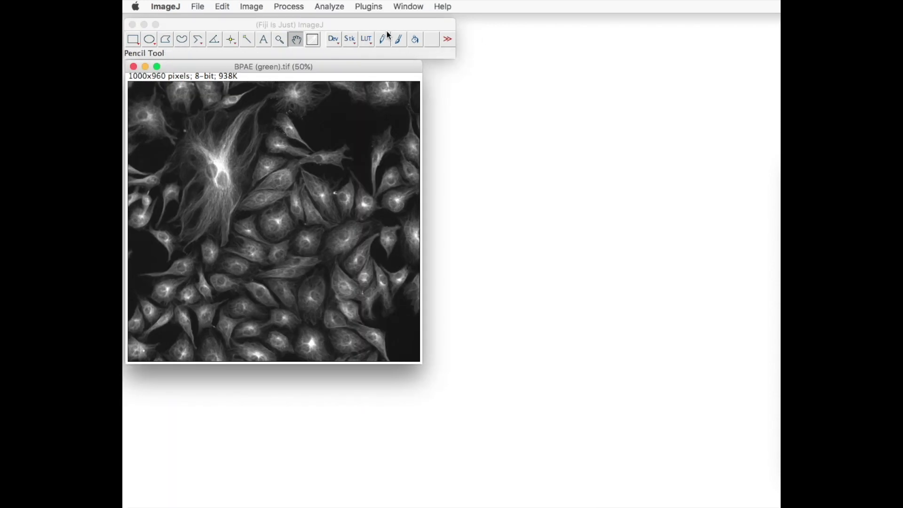
left_click(383, 24)
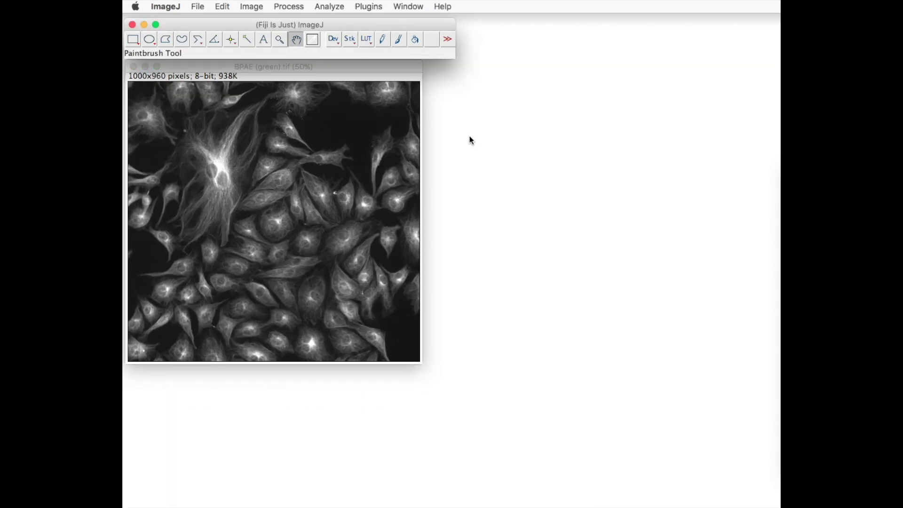
left_click(251, 6)
mouse_move(259, 38)
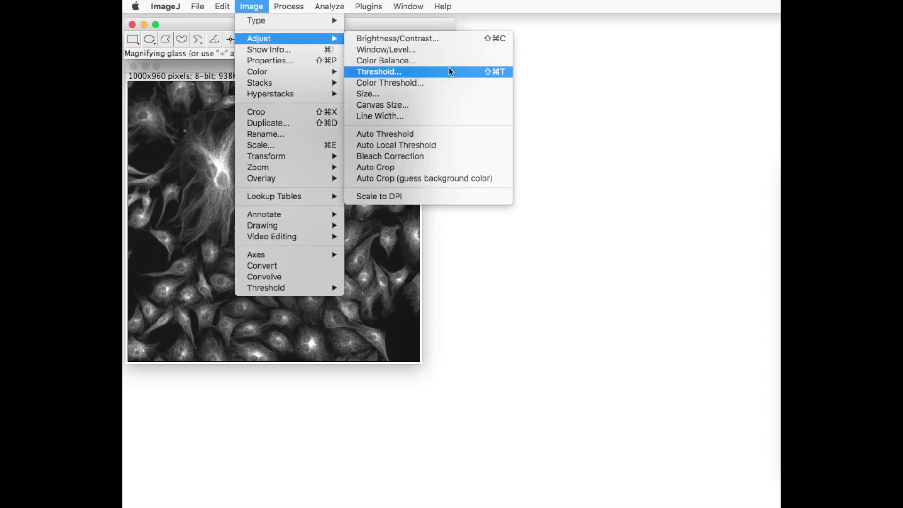
Lower the threshold's minimum from 63 to 25, highlighting 69.62% of the image in red.
left_click(449, 71)
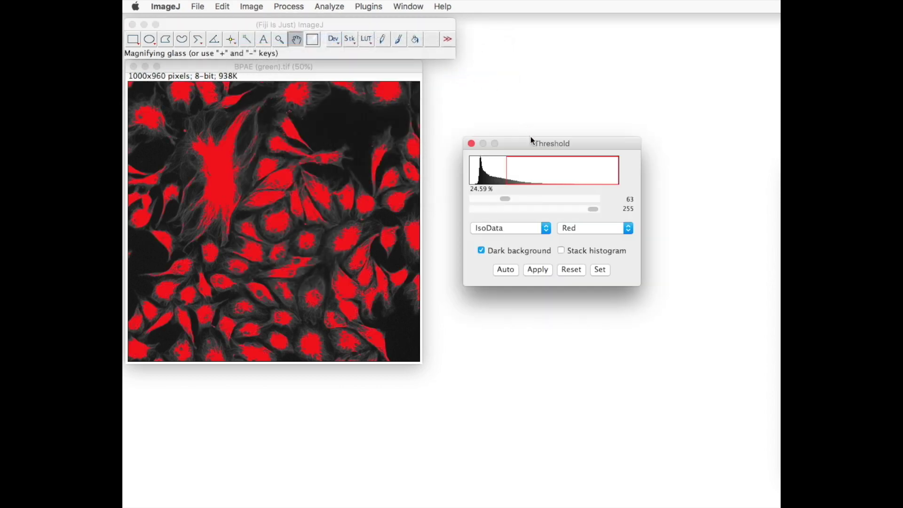
left_click_drag(530, 138, 499, 106)
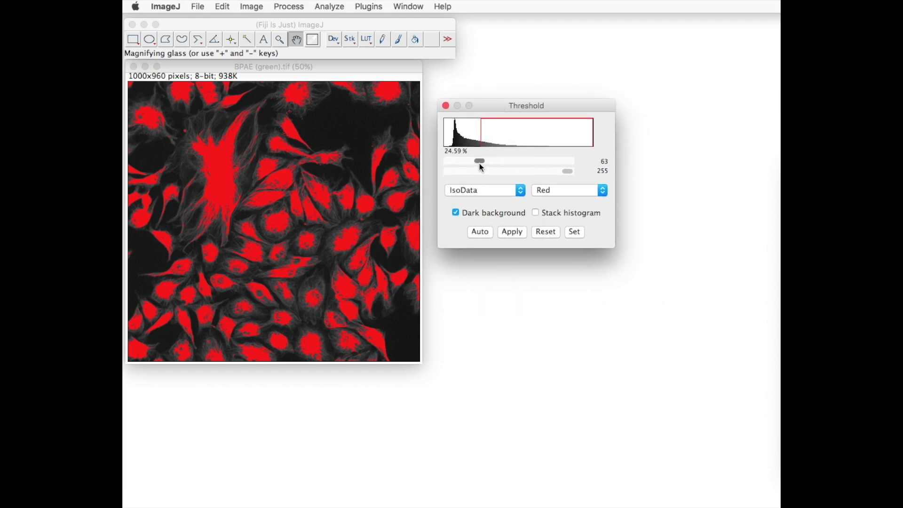
left_click_drag(479, 163, 463, 164)
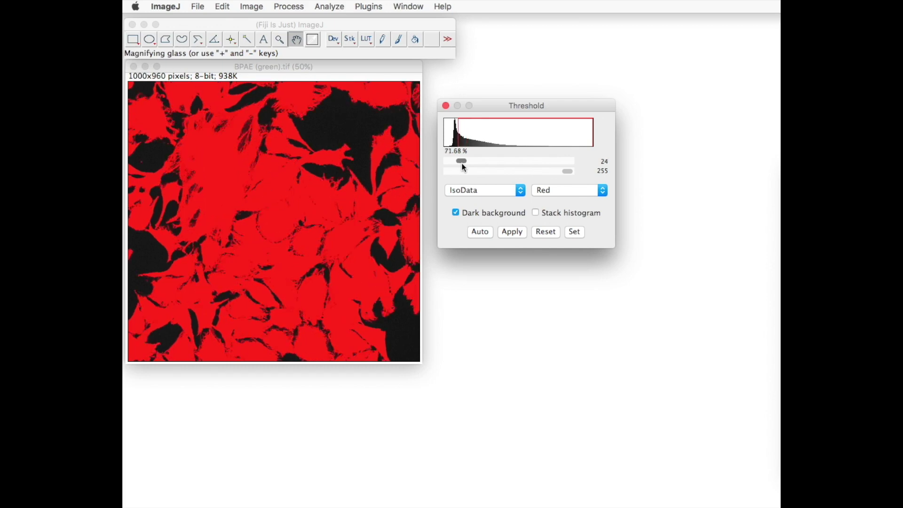
left_click_drag(462, 166, 463, 167)
Enable Area, Mean, Area fraction, Limit to threshold and Display label in Set Measurements.
left_click(332, 8)
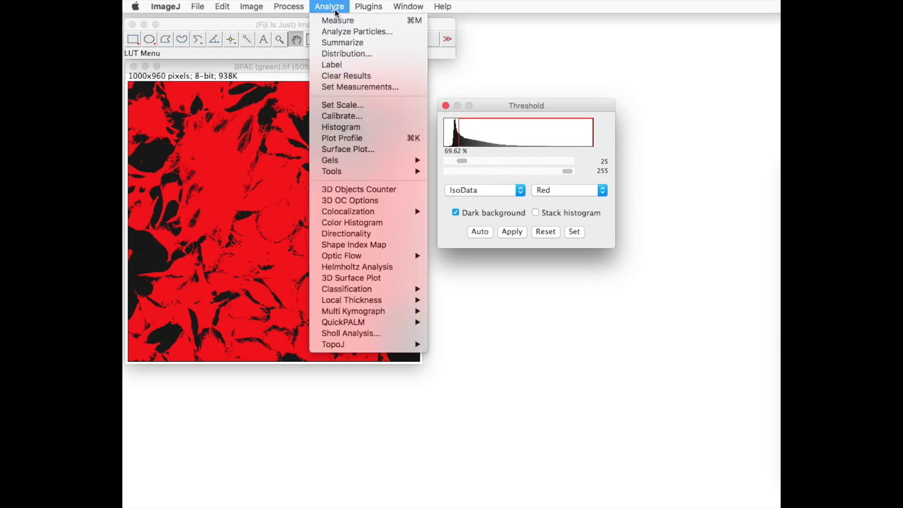
left_click(354, 86)
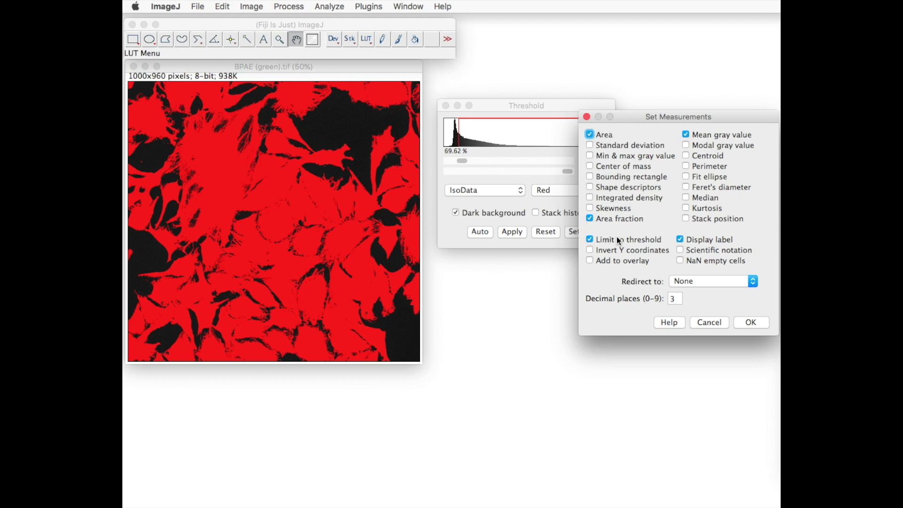
left_click(754, 324)
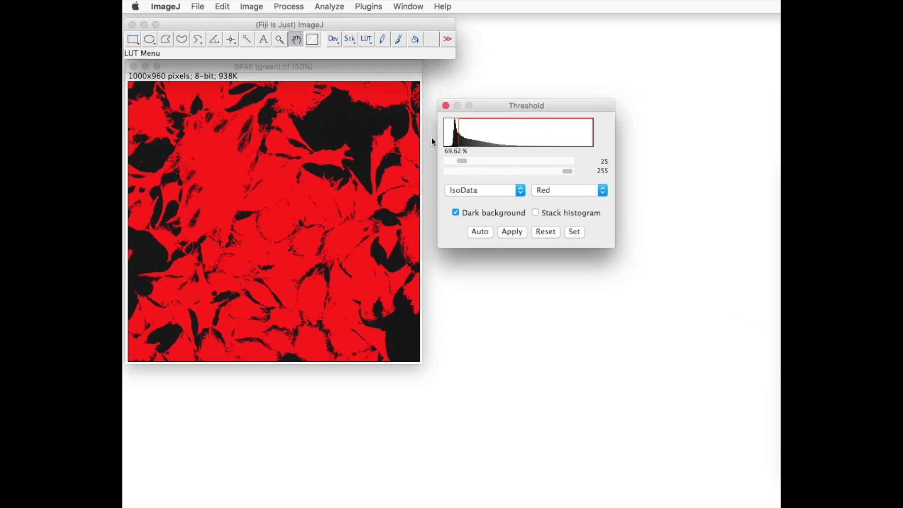
left_click(261, 7)
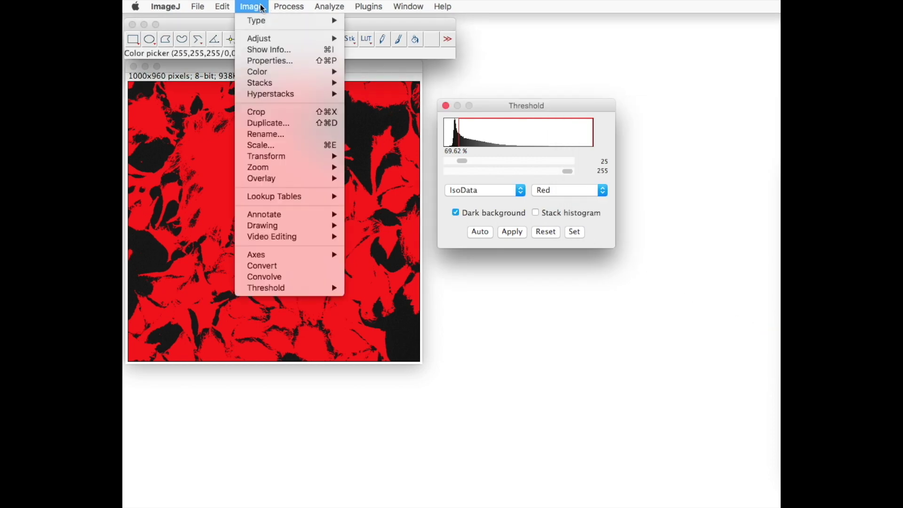
mouse_move(329, 7)
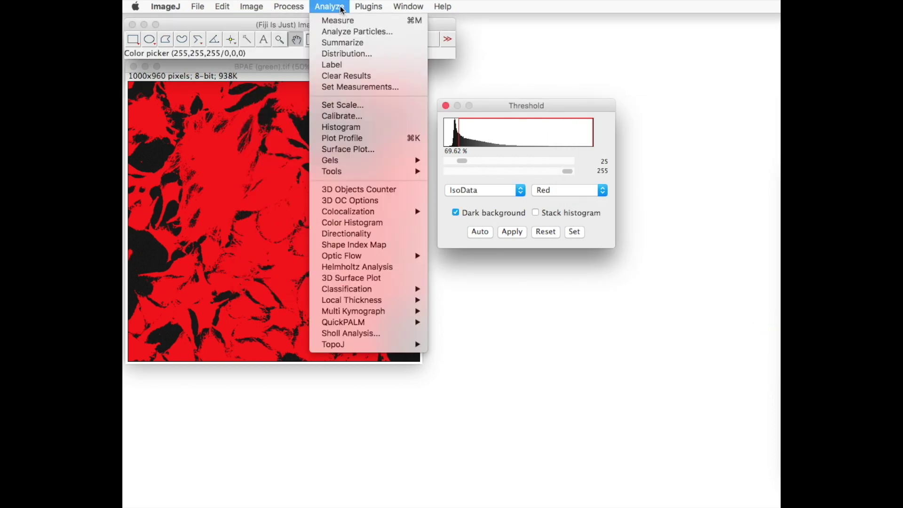
Measure the image, giving area 668314, mean 59.288 and 69.616% area.
left_click(337, 21)
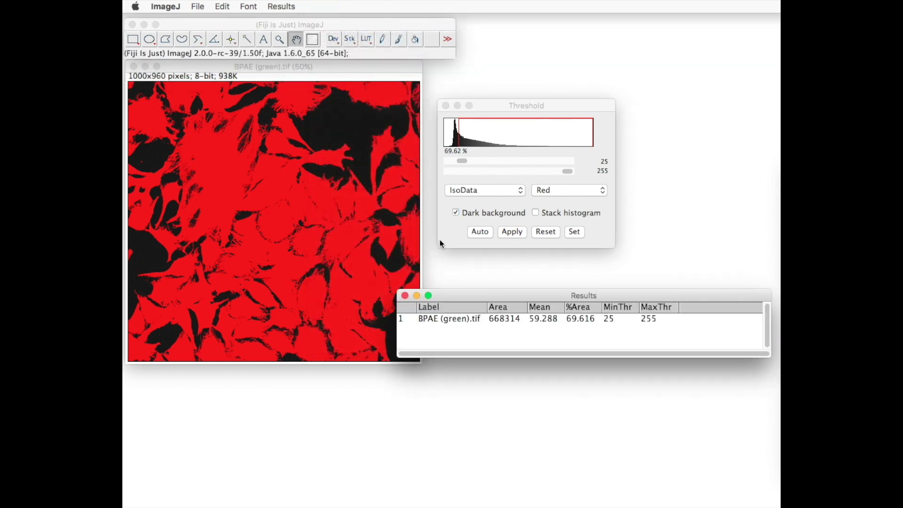